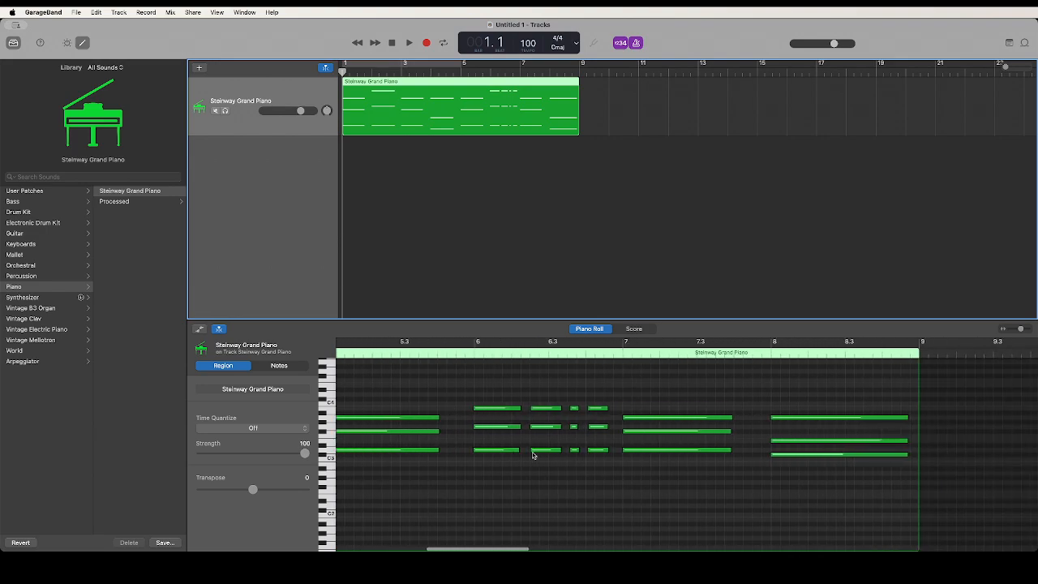
# Select the piano chords in bars 1 to 4 one after another to read each chord's name.
pyautogui.hscroll(-8, 540, 454)
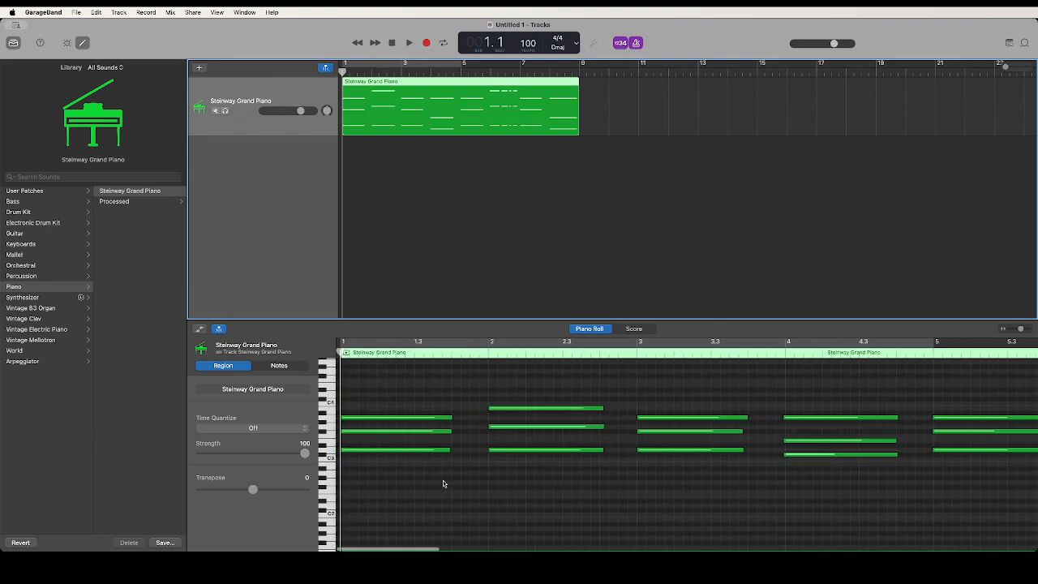
pyautogui.moveTo(443, 482); pyautogui.dragTo(360, 386)
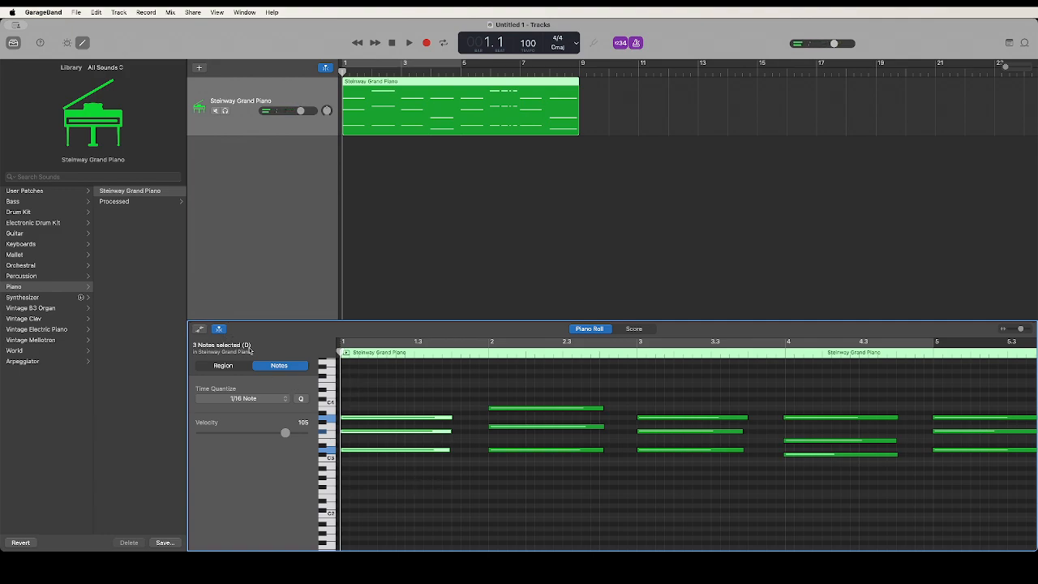
pyautogui.moveTo(566, 479); pyautogui.dragTo(484, 361)
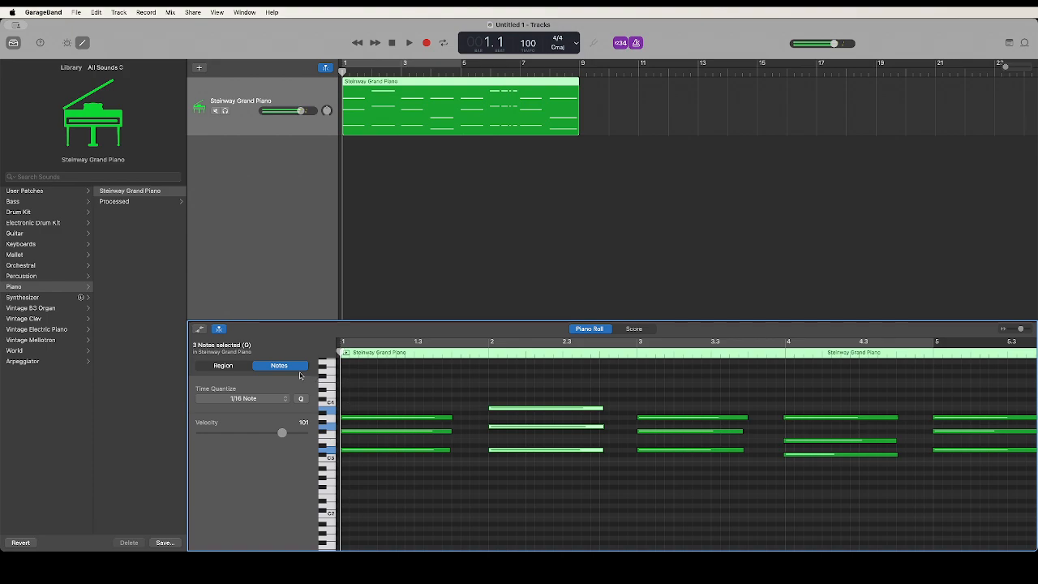
pyautogui.moveTo(717, 488); pyautogui.dragTo(610, 362)
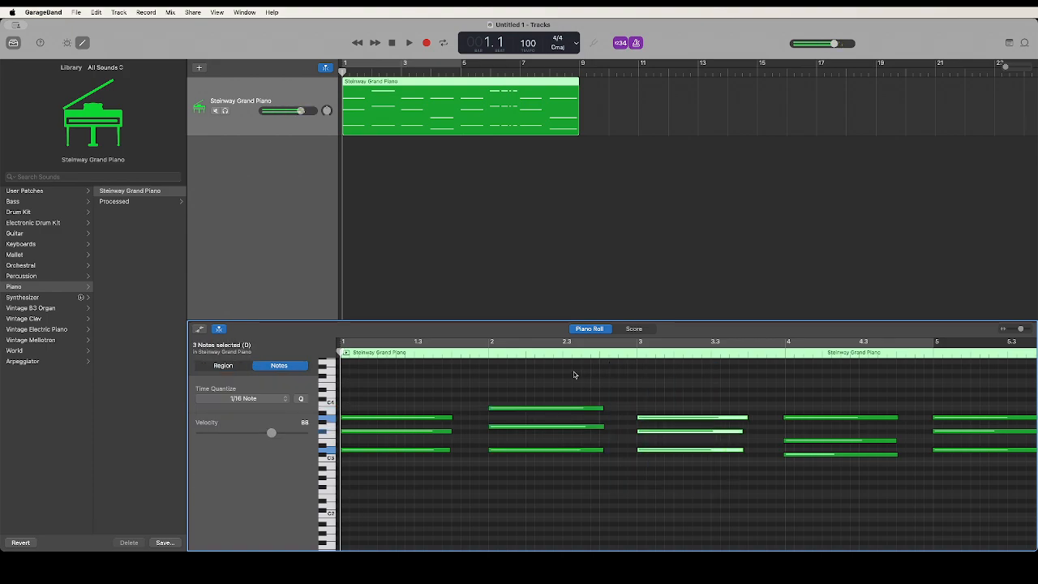
pyautogui.moveTo(871, 476); pyautogui.dragTo(802, 388)
# Quantize the three notes of the bar 4 chord to 1/16 note, and reselect the bar 1 chord.
pyautogui.moveTo(809, 471); pyautogui.dragTo(771, 421)
pyautogui.click(301, 398)
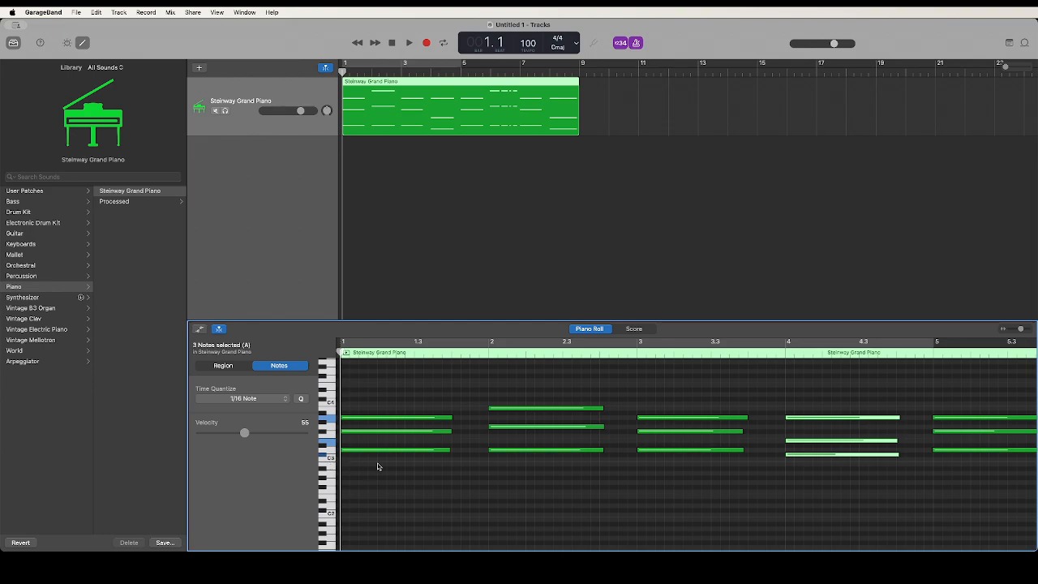
pyautogui.moveTo(382, 469); pyautogui.dragTo(366, 409)
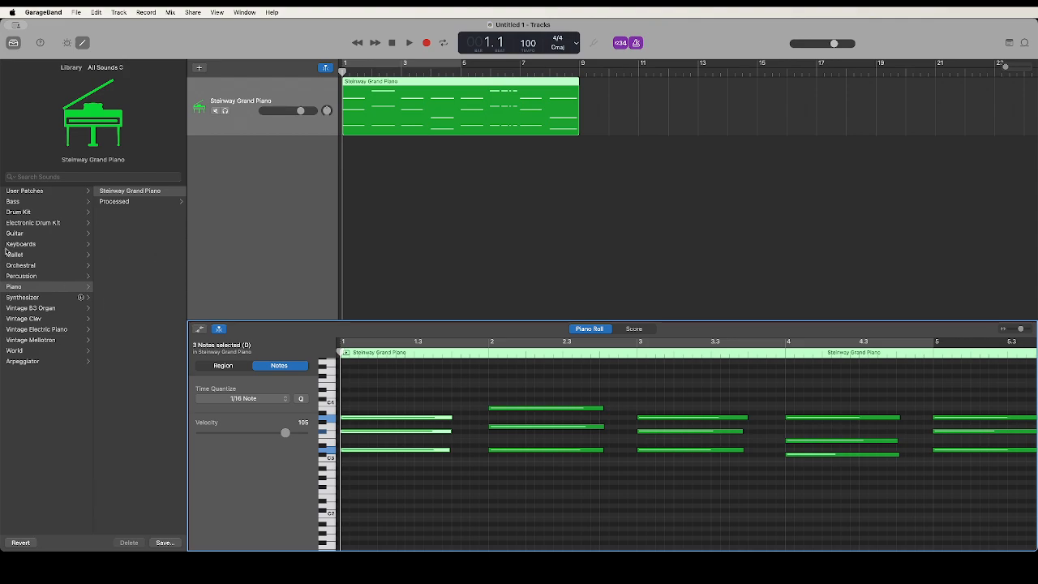
# Browse the library's instrument categories, try Solid Soul Electric Bass on the piano track, and restore Steinway Grand Piano.
pyautogui.click(18, 202)
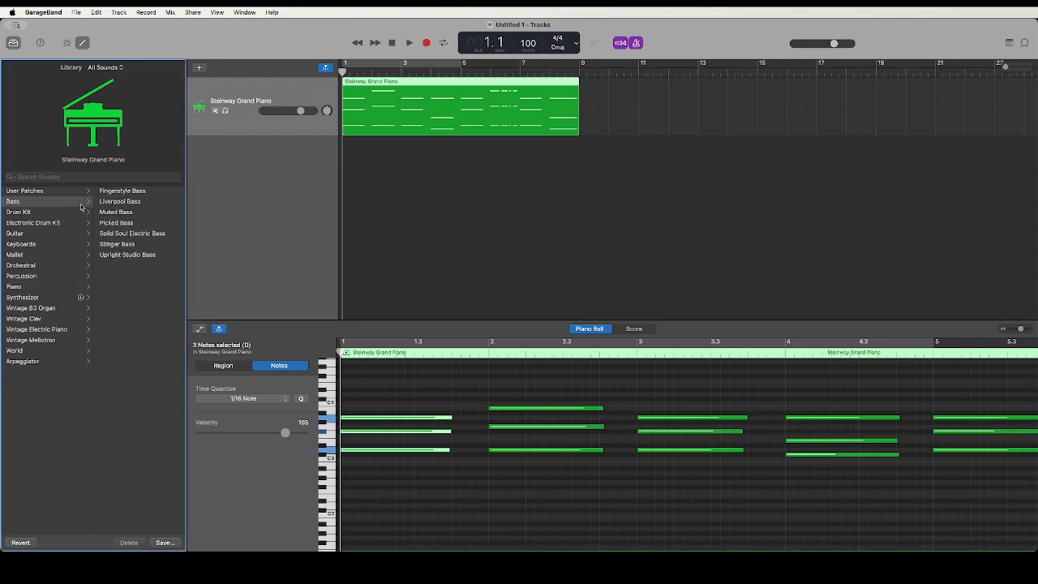
pyautogui.click(20, 299)
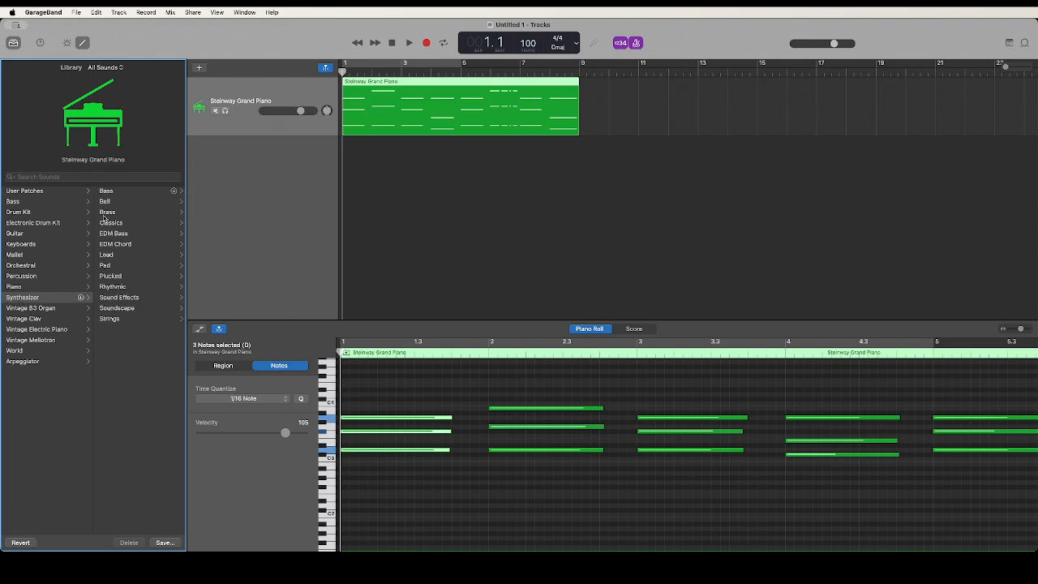
pyautogui.click(14, 236)
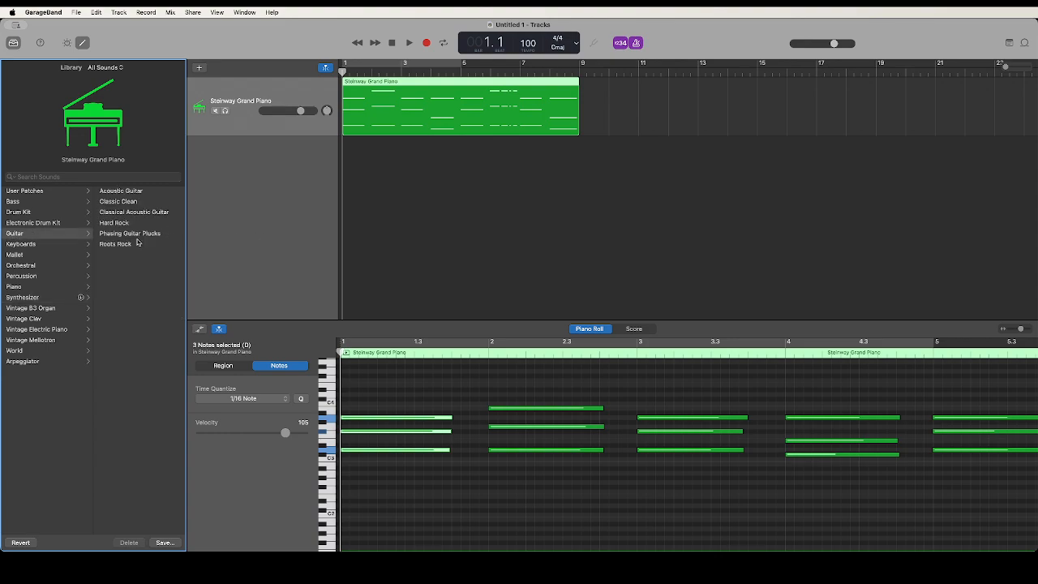
pyautogui.click(32, 211)
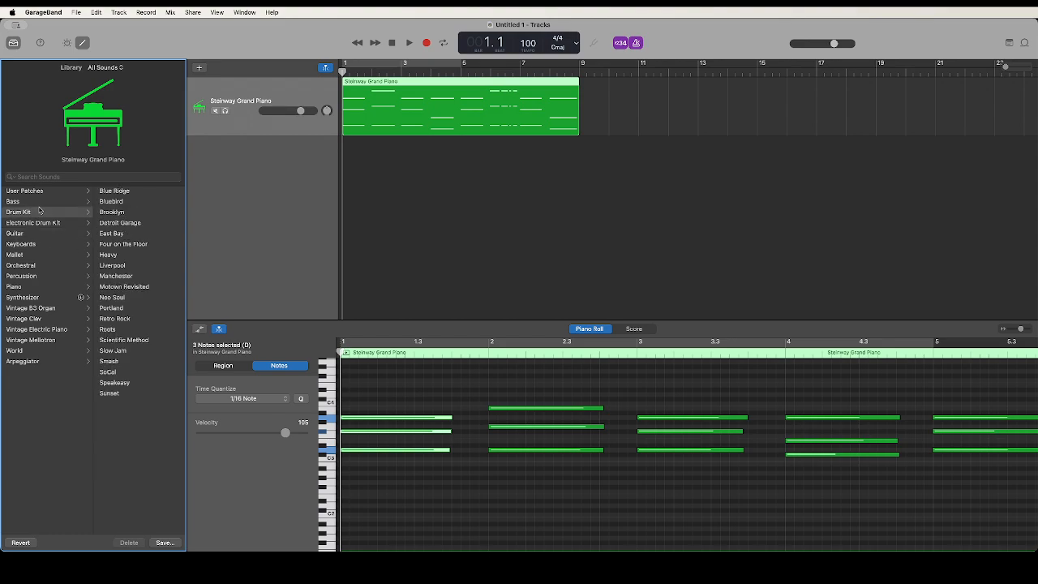
pyautogui.click(31, 202)
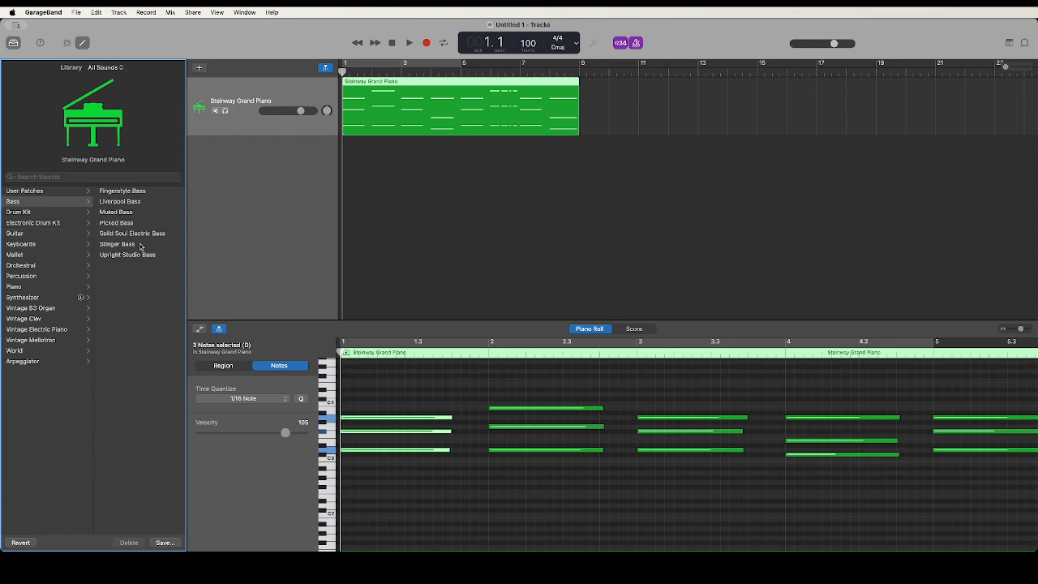
pyautogui.click(137, 235)
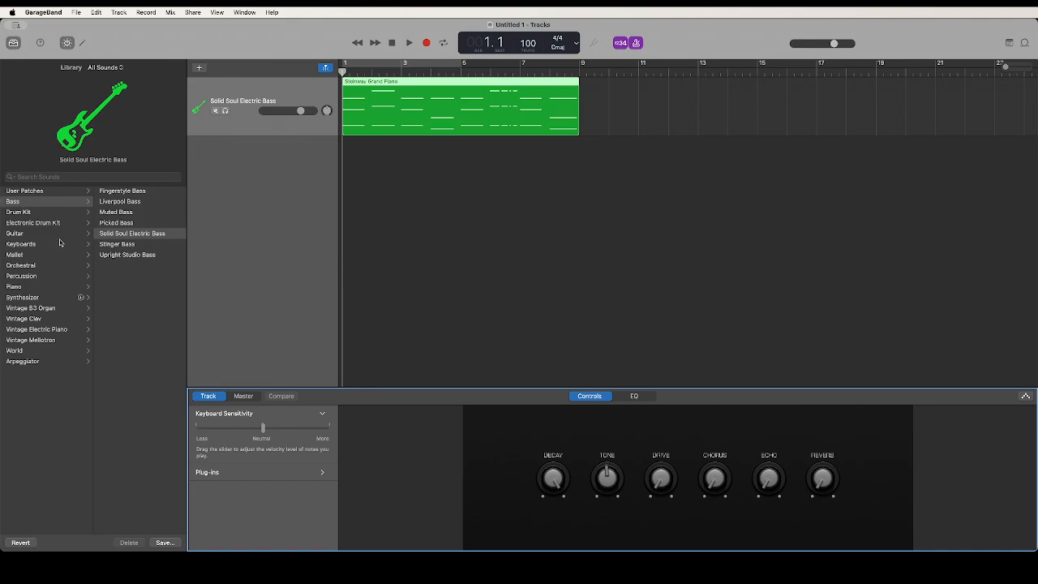
pyautogui.click(20, 286)
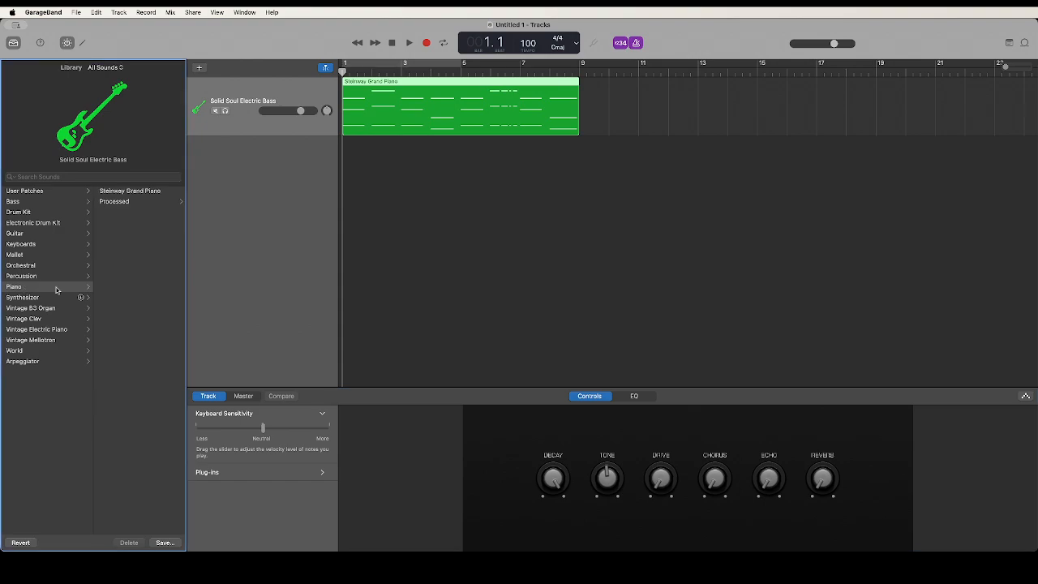
pyautogui.click(127, 191)
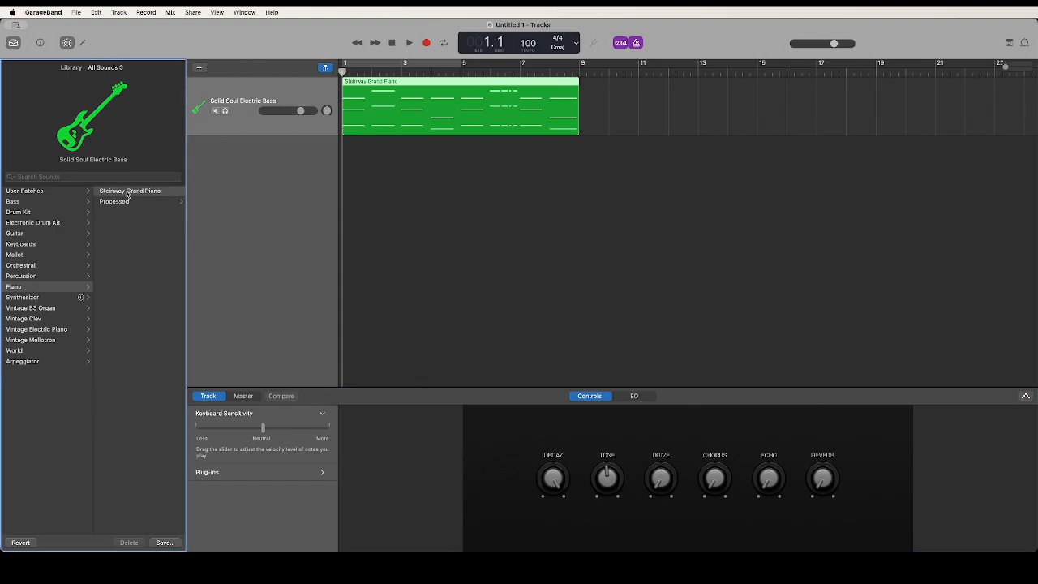
# Add a MIDI software instrument track and assign it the Solid Soul Electric Bass sound.
pyautogui.click(198, 67)
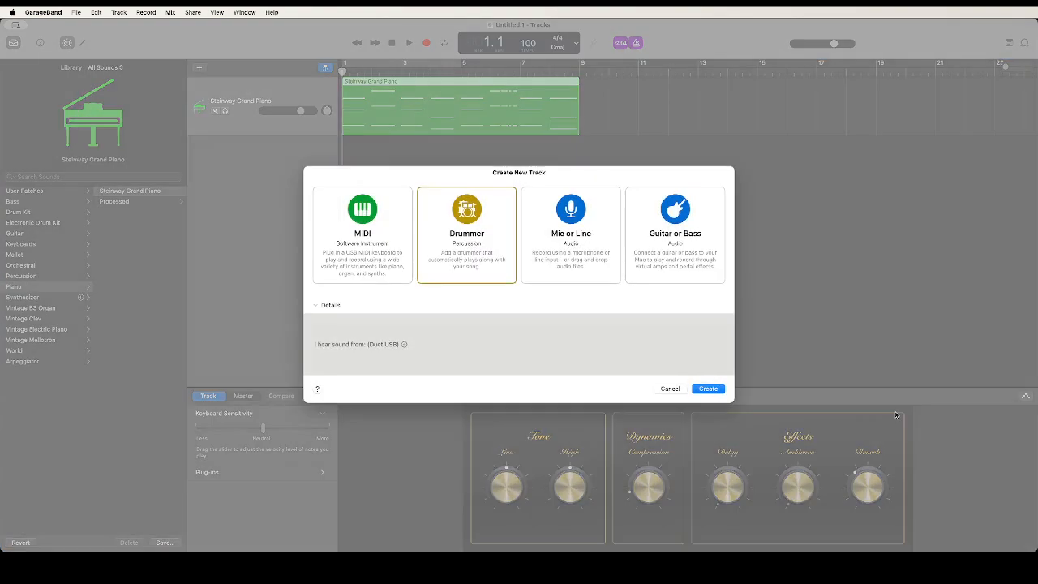
pyautogui.click(360, 258)
pyautogui.click(709, 390)
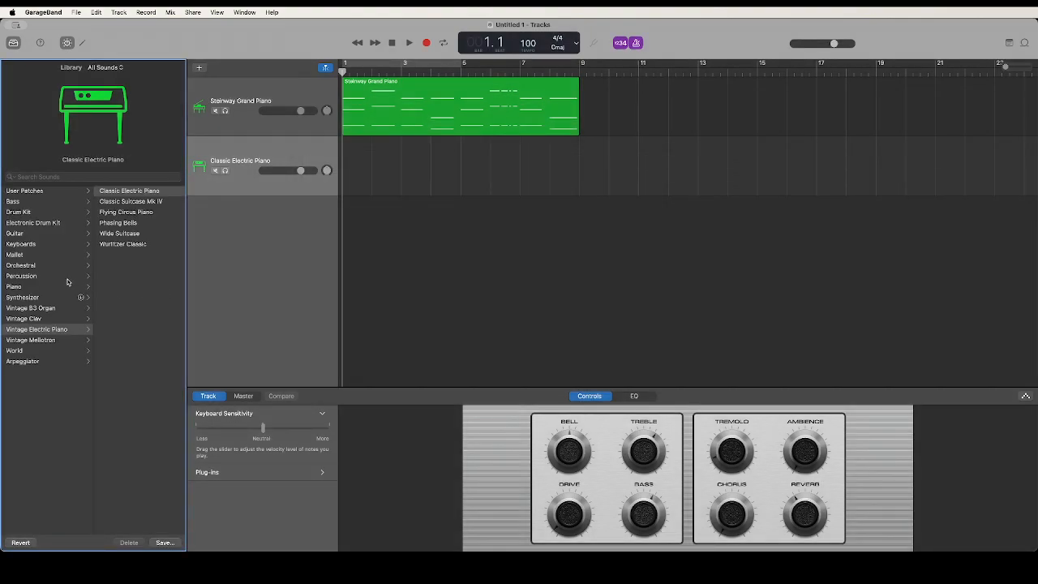
pyautogui.click(20, 287)
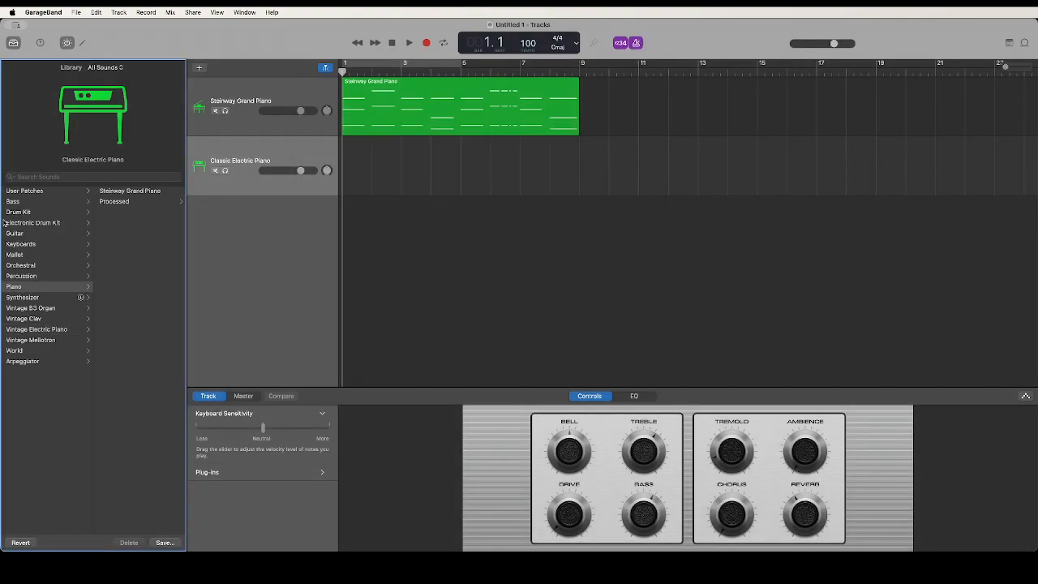
pyautogui.click(17, 201)
pyautogui.click(135, 234)
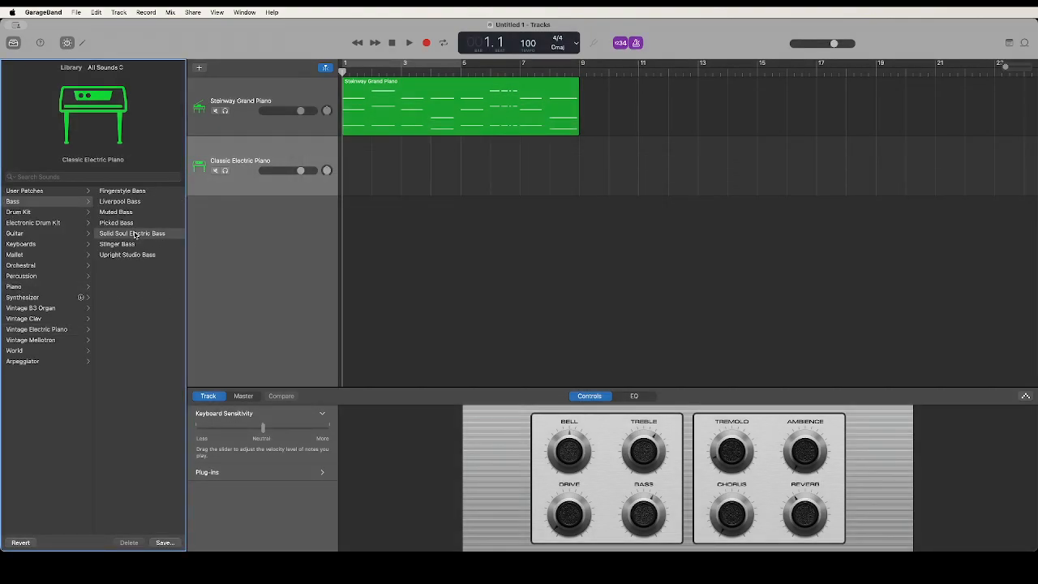
# Switch between the two tracks, open the piano track's Piano Roll, and audition the bar 1 chord's lowest note, D3.
pyautogui.click(292, 154)
pyautogui.click(289, 91)
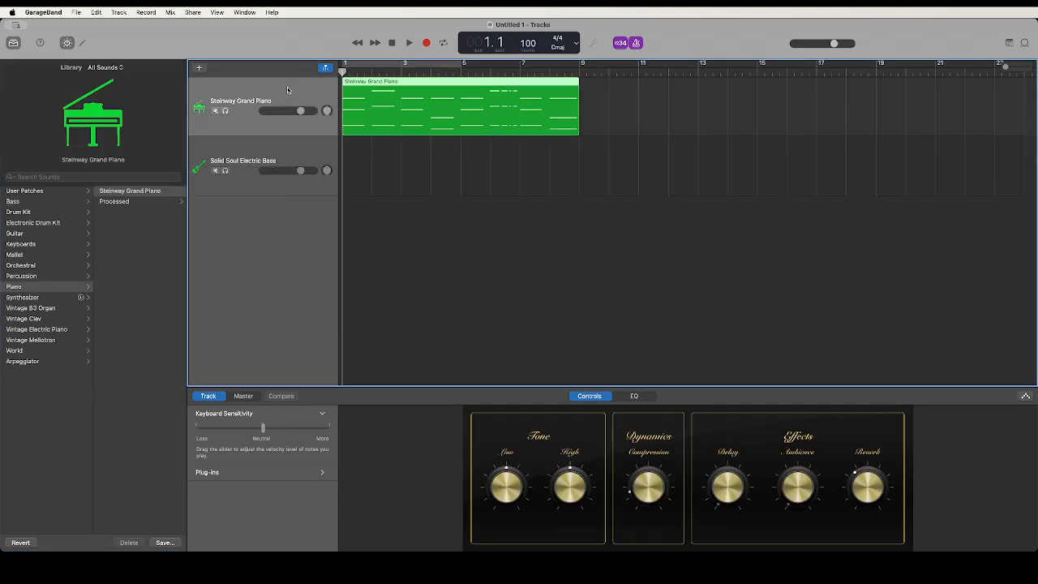
pyautogui.click(276, 154)
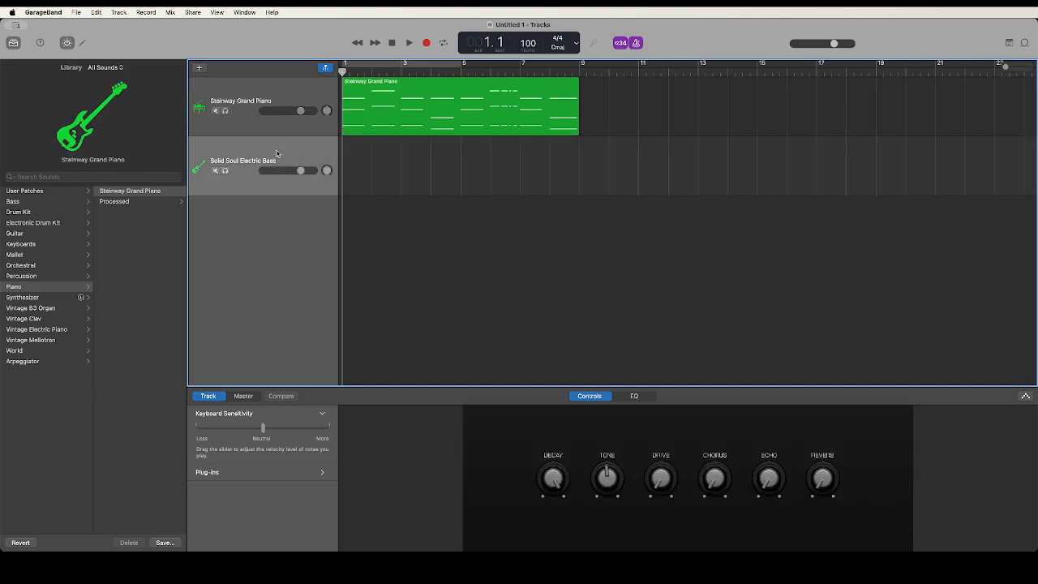
pyautogui.click(277, 96)
pyautogui.press('e')
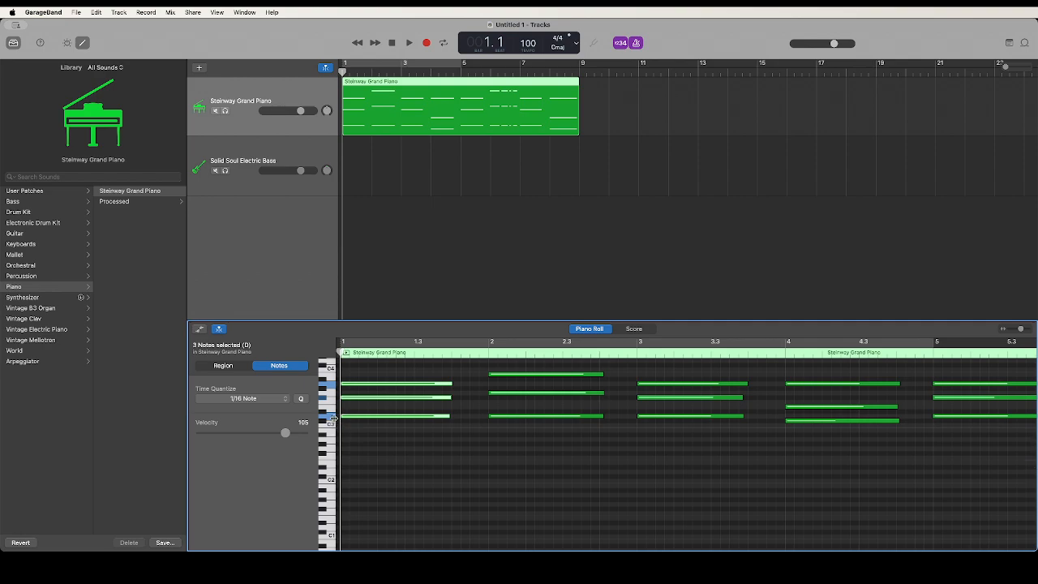
pyautogui.click(334, 418)
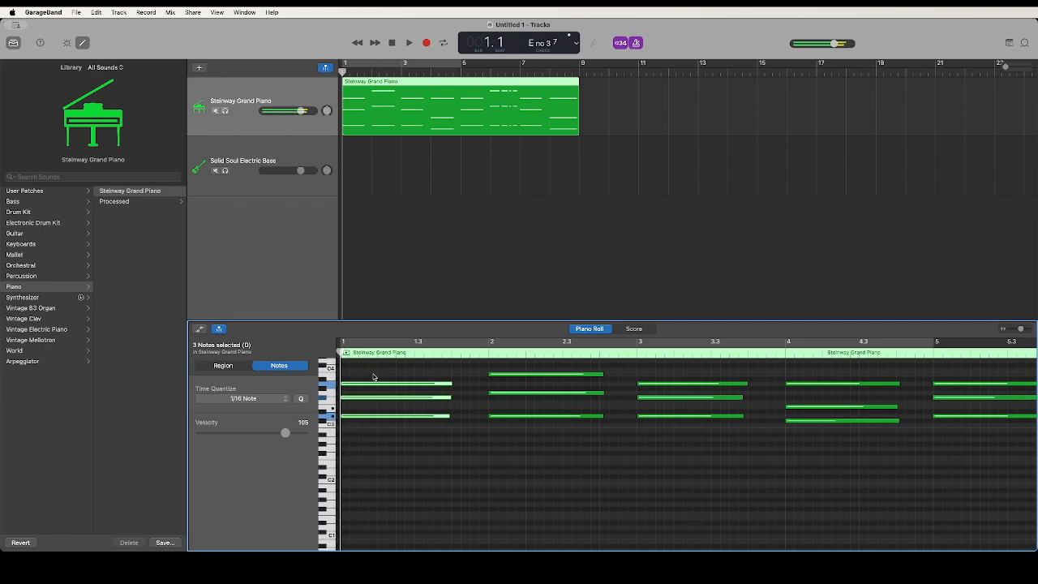
# Open the Piano Roll for the Solid Soul Electric Bass track and audition D2 on its keyboard.
pyautogui.click(314, 153)
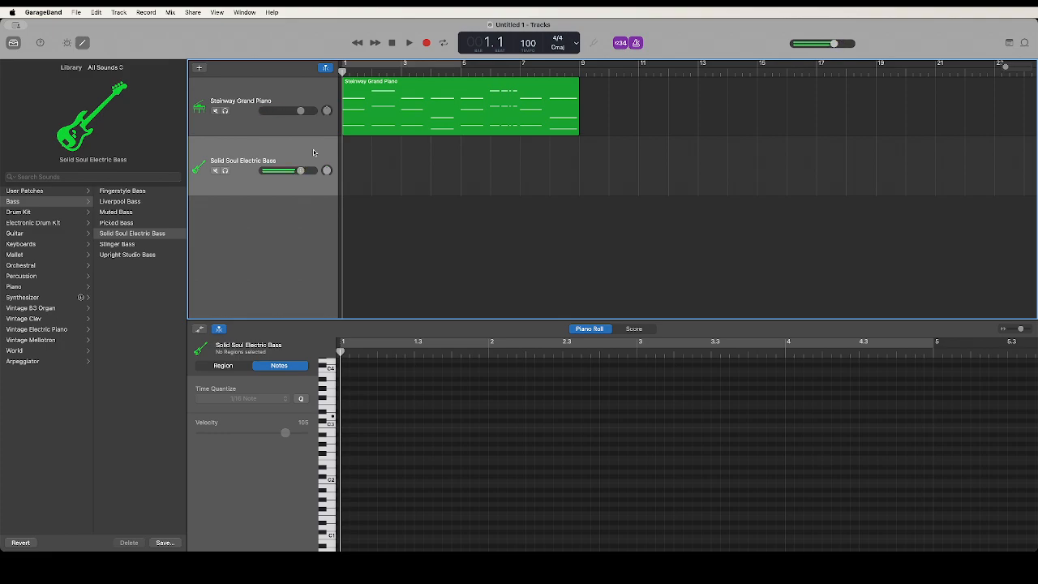
pyautogui.press('e')
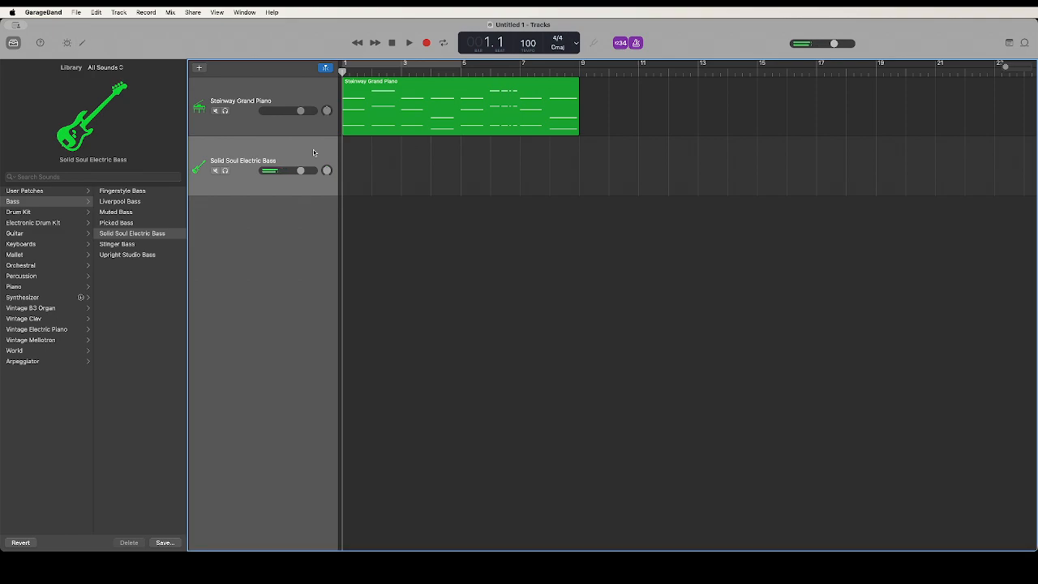
pyautogui.press('e')
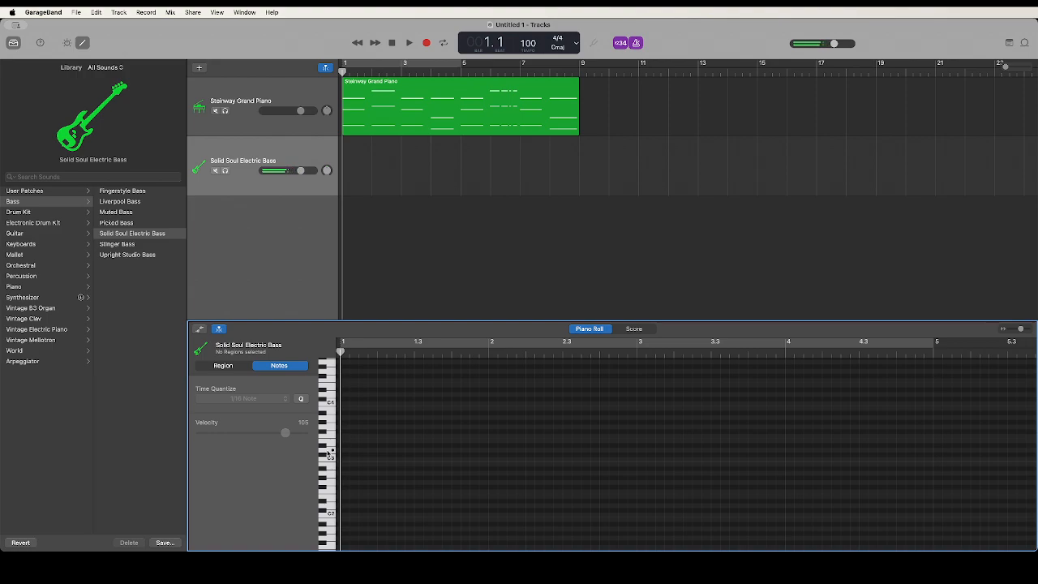
pyautogui.click(332, 505)
# Audition the bass track's low notes around and below C1 on the Piano Roll keyboard.
pyautogui.scroll(-2, 399, 511)
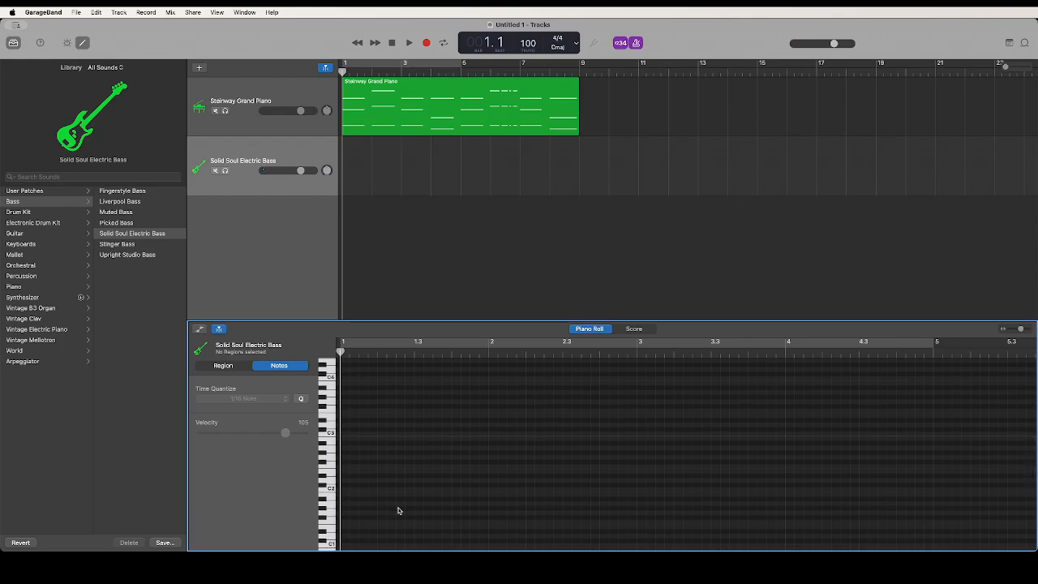
pyautogui.scroll(-3, 362, 516)
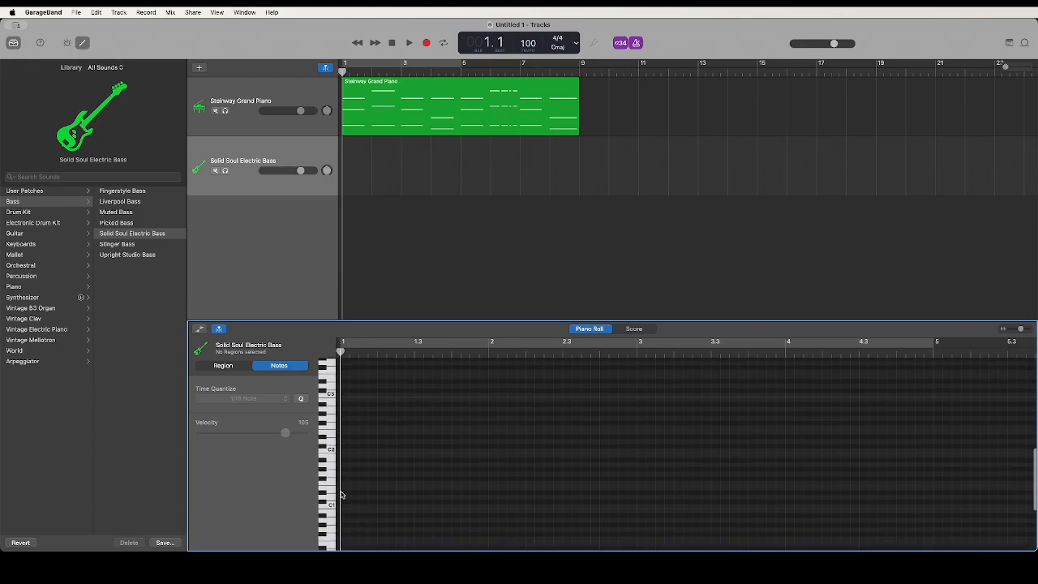
pyautogui.click(332, 490)
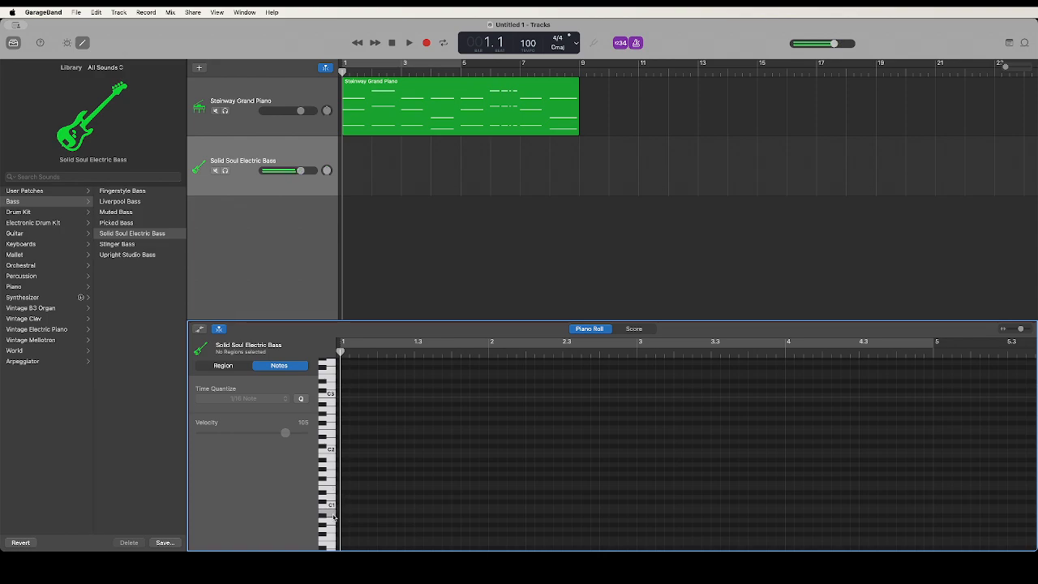
pyautogui.click(332, 517)
pyautogui.click(332, 517)
pyautogui.click(334, 523)
pyautogui.click(334, 533)
pyautogui.click(335, 526)
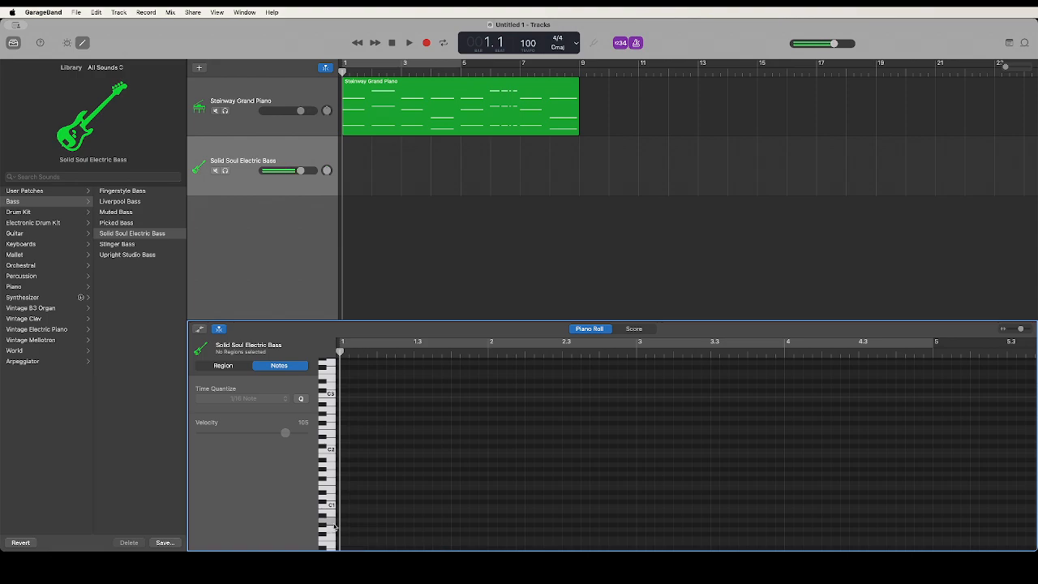
pyautogui.click(332, 516)
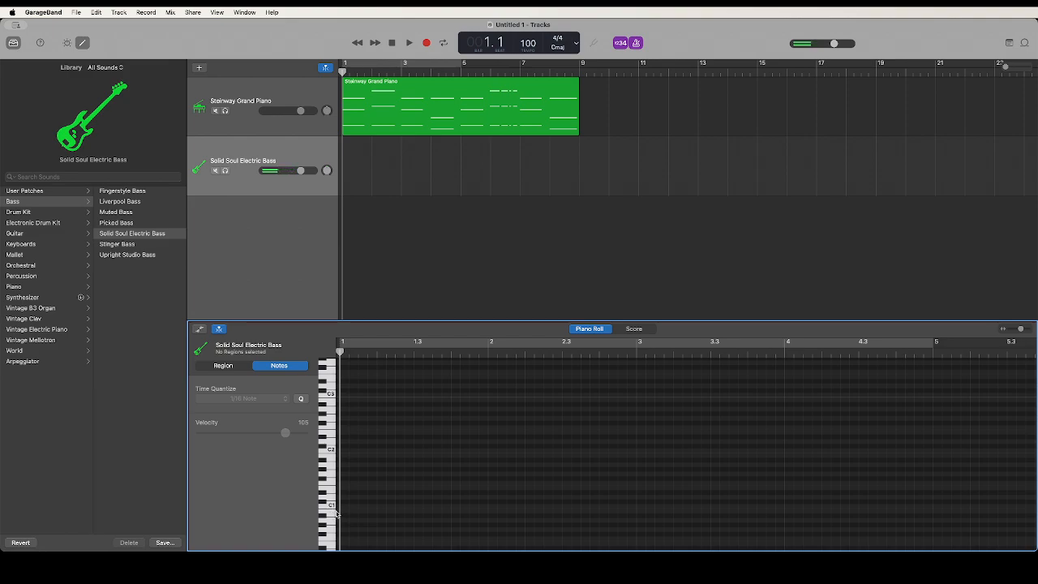
pyautogui.click(335, 514)
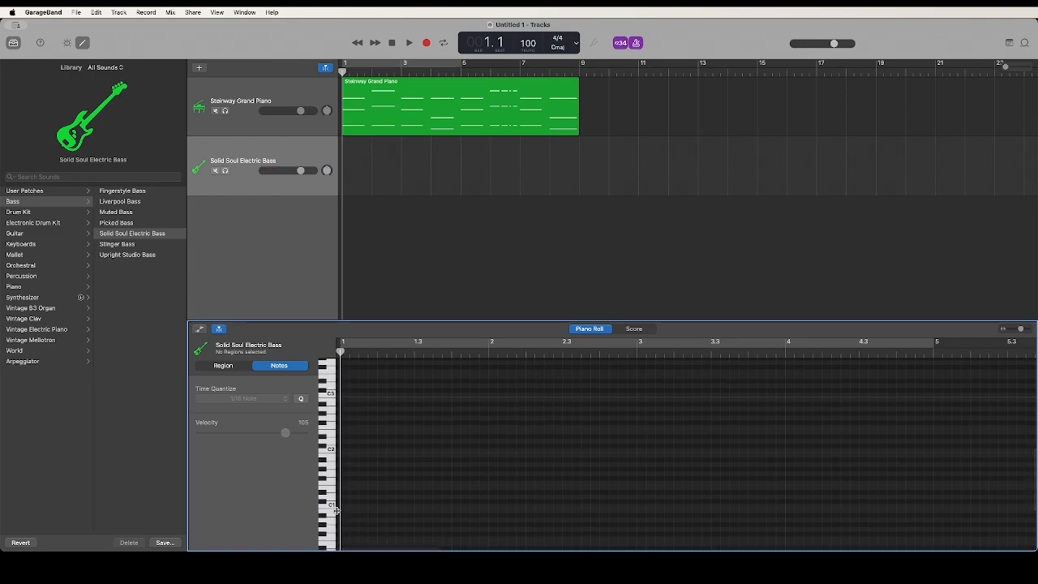
# Record a bass line on the Solid Soul Electric Bass track from bar 1 through bar 8, and stop at bar 9.
pyautogui.press('r')
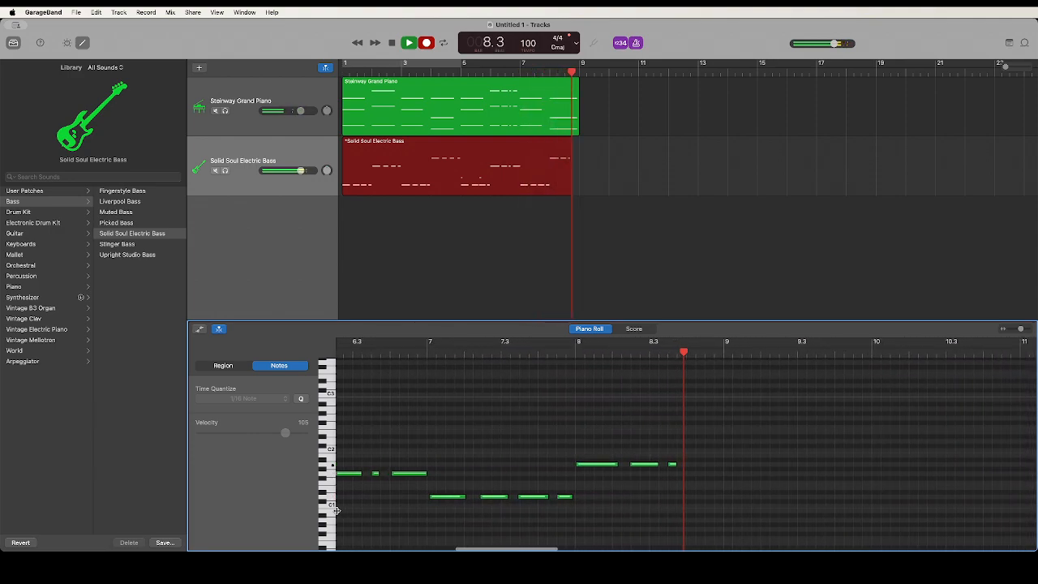
pyautogui.press('space')
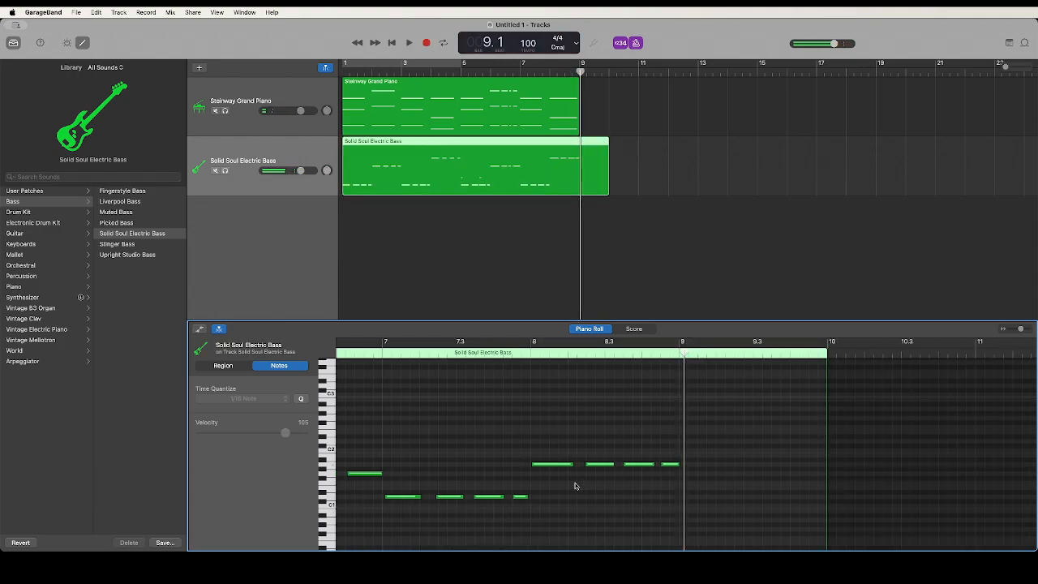
# Delete the two stray short notes above the bass line in bar 5, and trim the bass region's end back to bar 9.
pyautogui.hscroll(-3, 512, 482)
pyautogui.hscroll(-8, 511, 482)
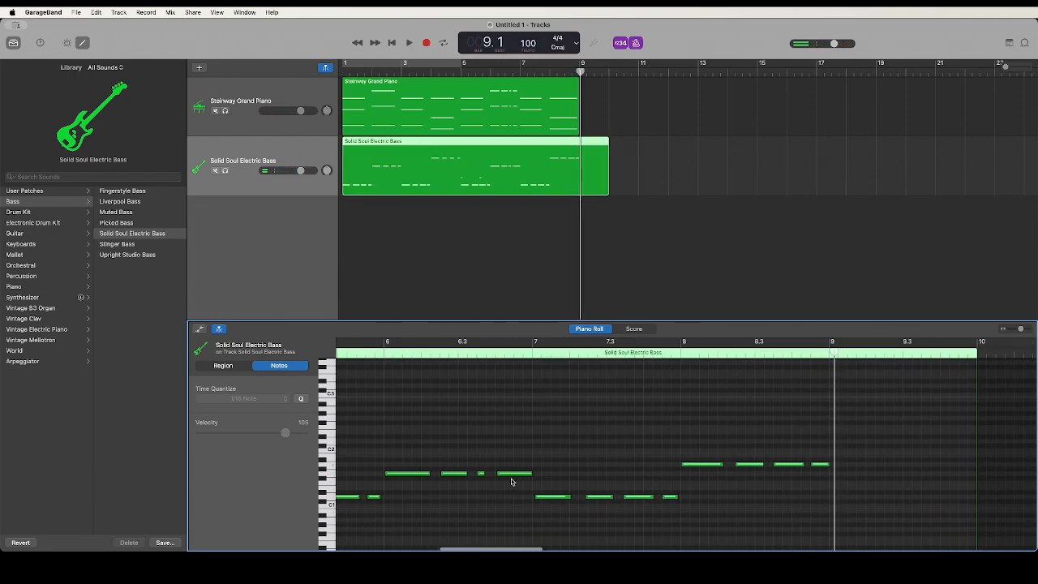
pyautogui.click(438, 488)
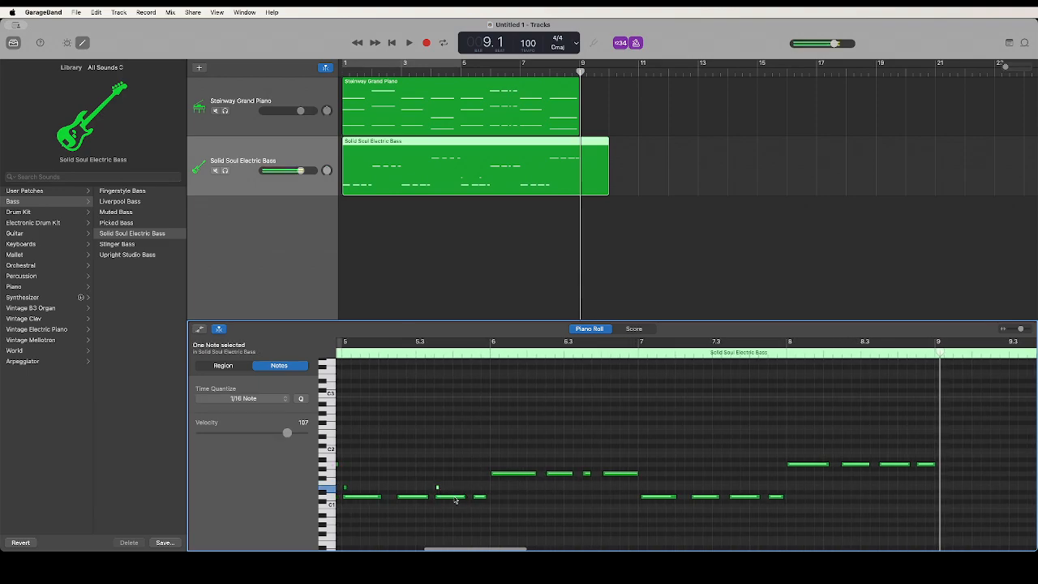
pyautogui.press('Delete')
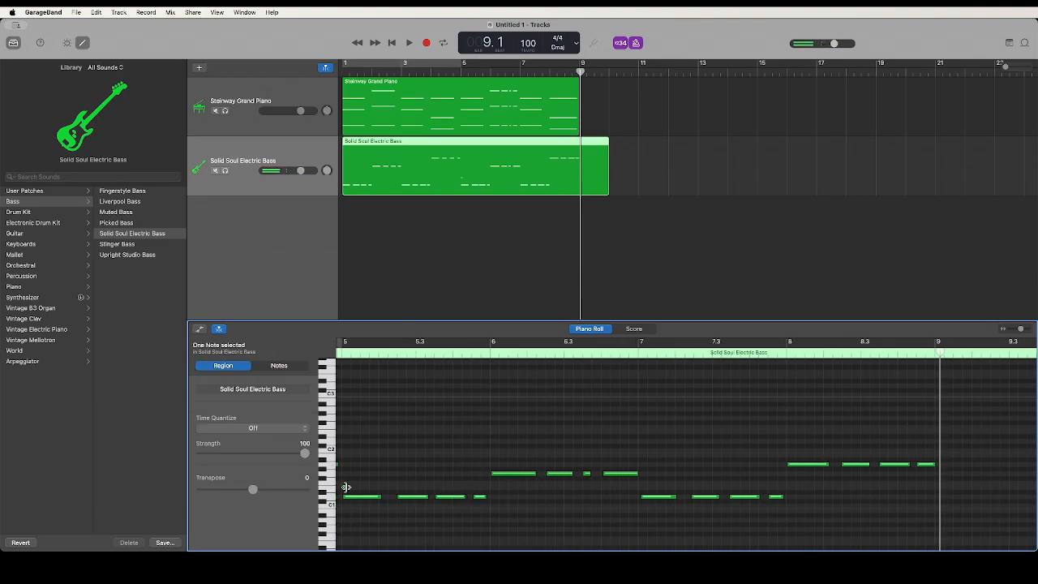
pyautogui.click(346, 488)
pyautogui.press('Delete')
pyautogui.click(363, 497)
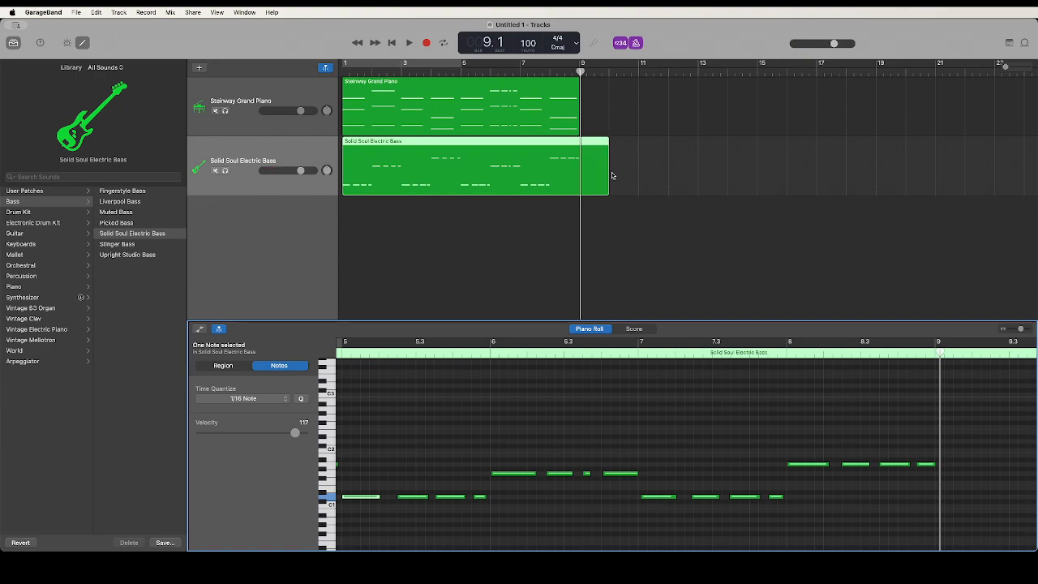
pyautogui.moveTo(608, 175); pyautogui.dragTo(576, 175)
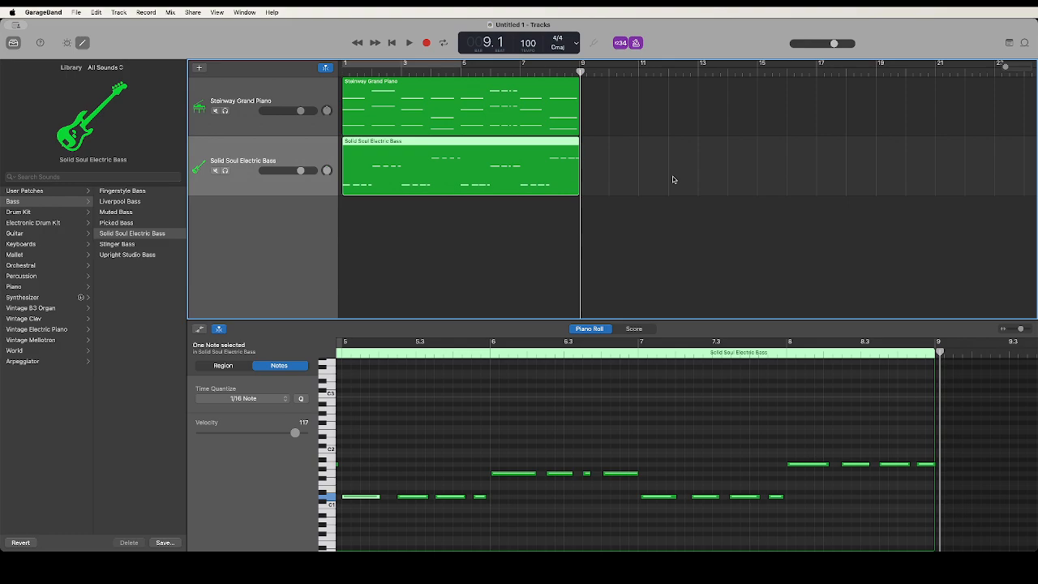
# View the bass line as a score zoomed out to about four bars, and show the Steinway Grand Piano track's notation.
pyautogui.click(632, 329)
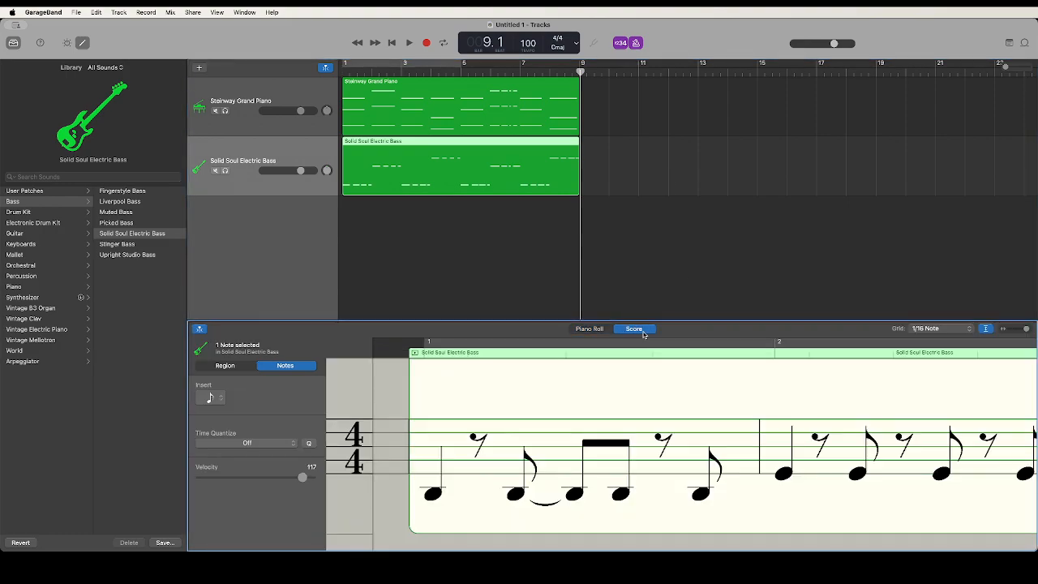
pyautogui.hscroll(5, 702, 470)
pyautogui.hscroll(-5, 702, 470)
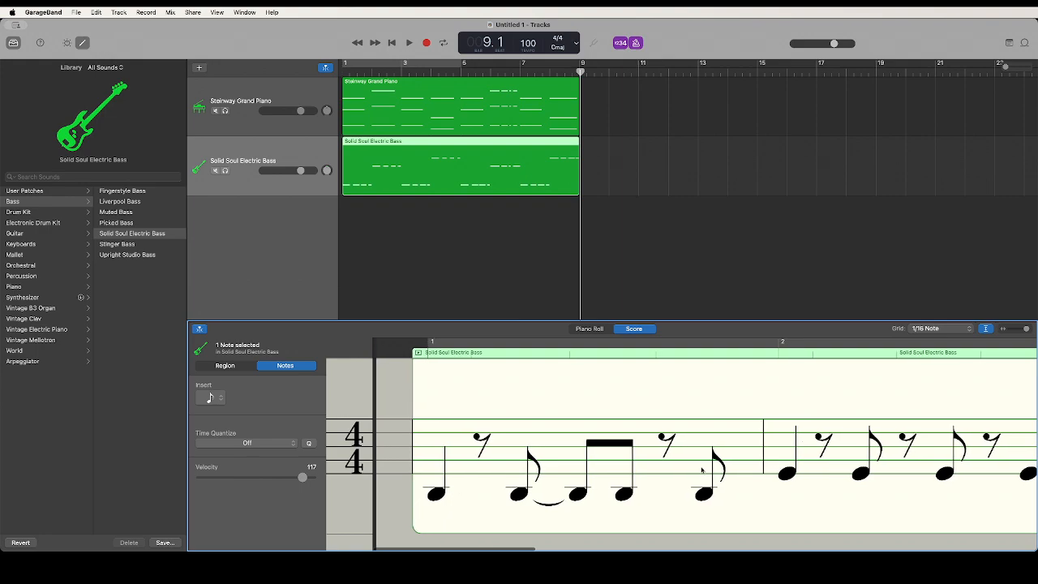
pyautogui.moveTo(1026, 329); pyautogui.dragTo(1016, 332)
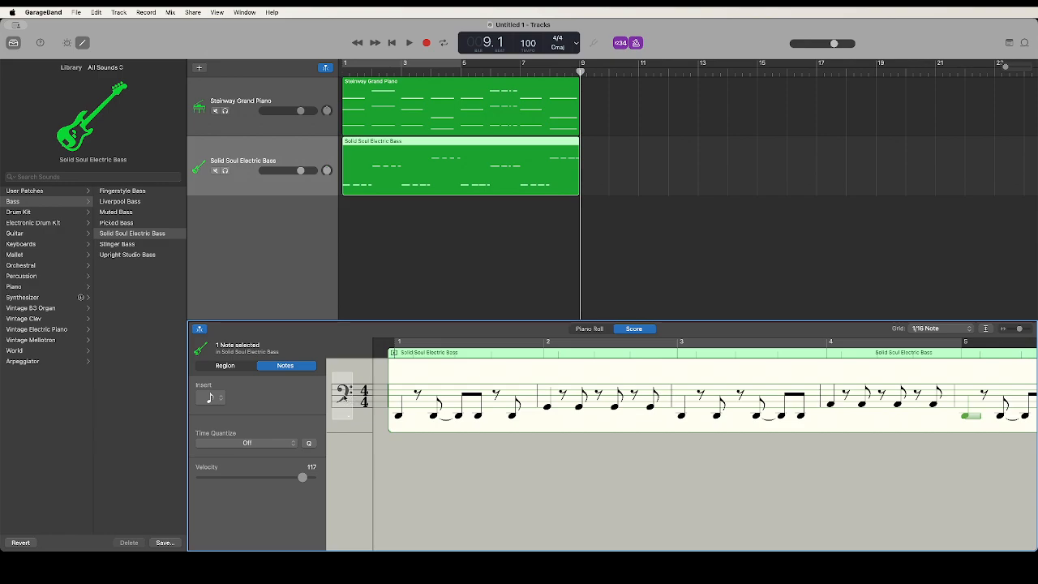
pyautogui.click(316, 93)
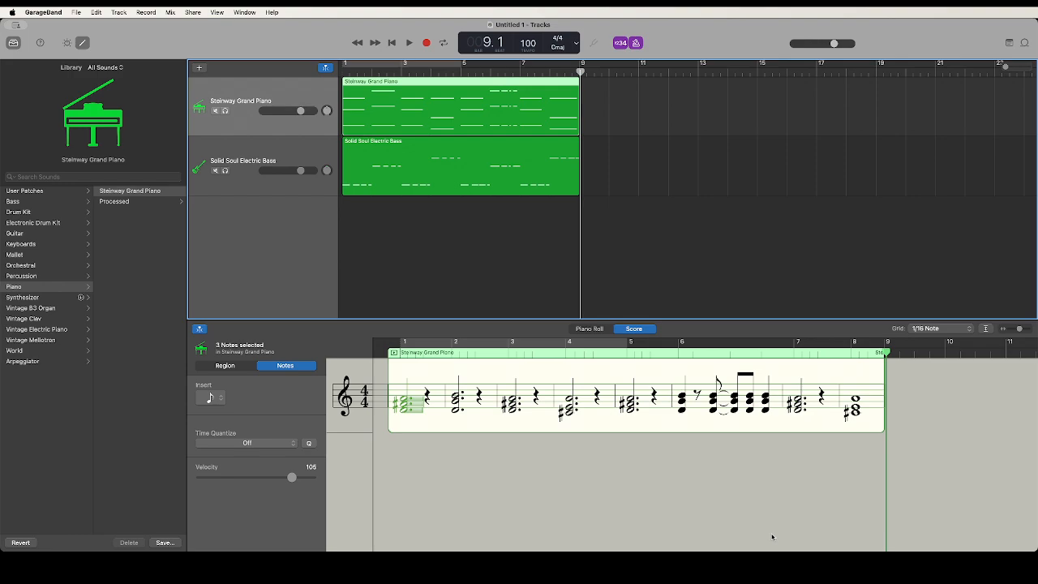
pyautogui.click(801, 571)
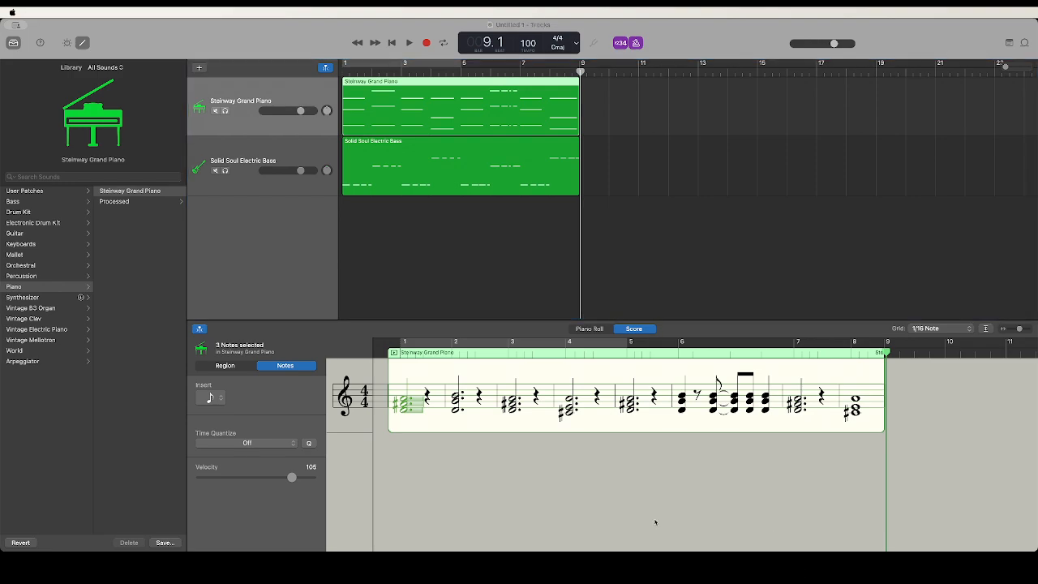